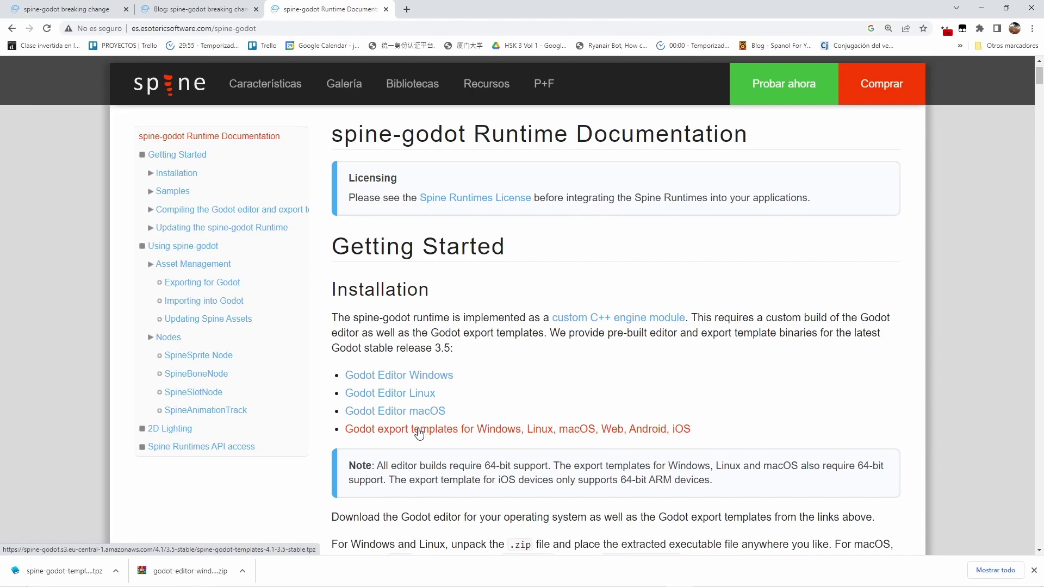
Switch to the 00NEW GODOT VERSION folder holding the downloaded Godot editor and templates
{"action": "key", "text": "alt+Tab"}
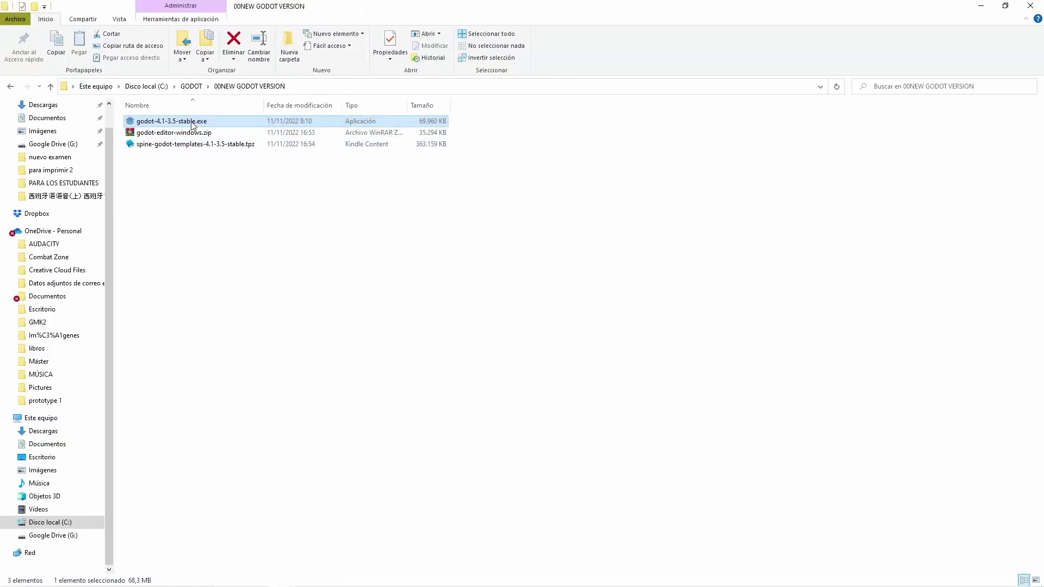
Launch the godot-4.1-3.5-stable build and open the TUTORIAL_FIGHTING_GAME project
{"action": "double_click", "coordinate": [195, 122]}
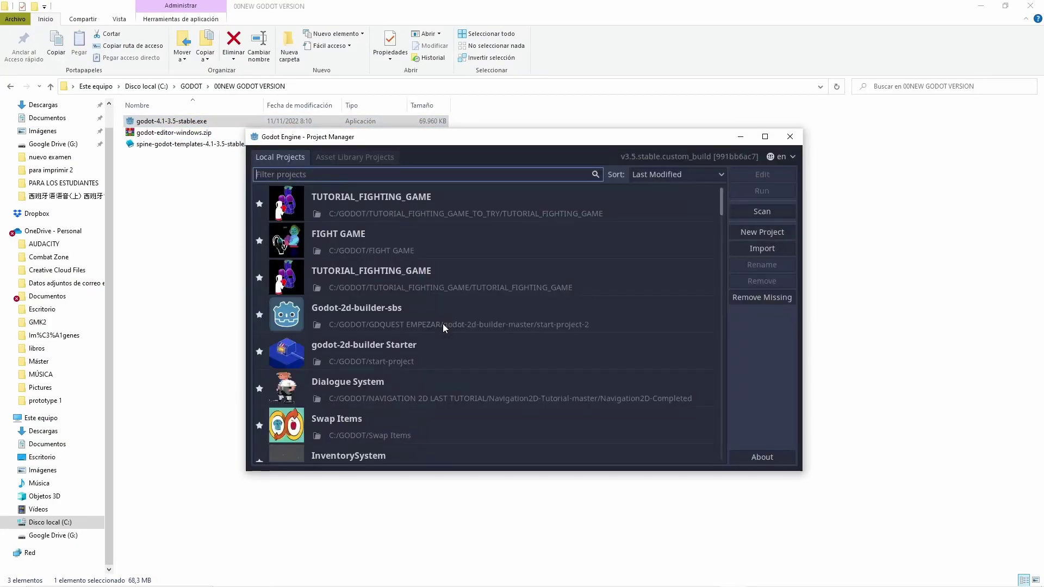
{"action": "double_click", "coordinate": [392, 211]}
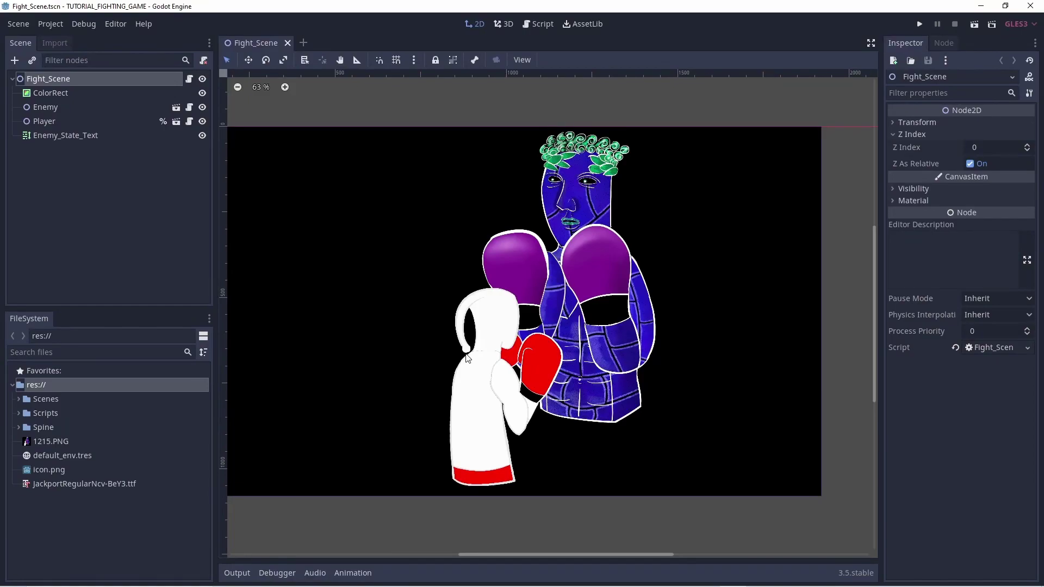
Open Enemy_spineskeletondataresource.tres from the Spine folder and choose to load a replacement skeleton file
{"action": "left_click", "coordinate": [18, 427]}
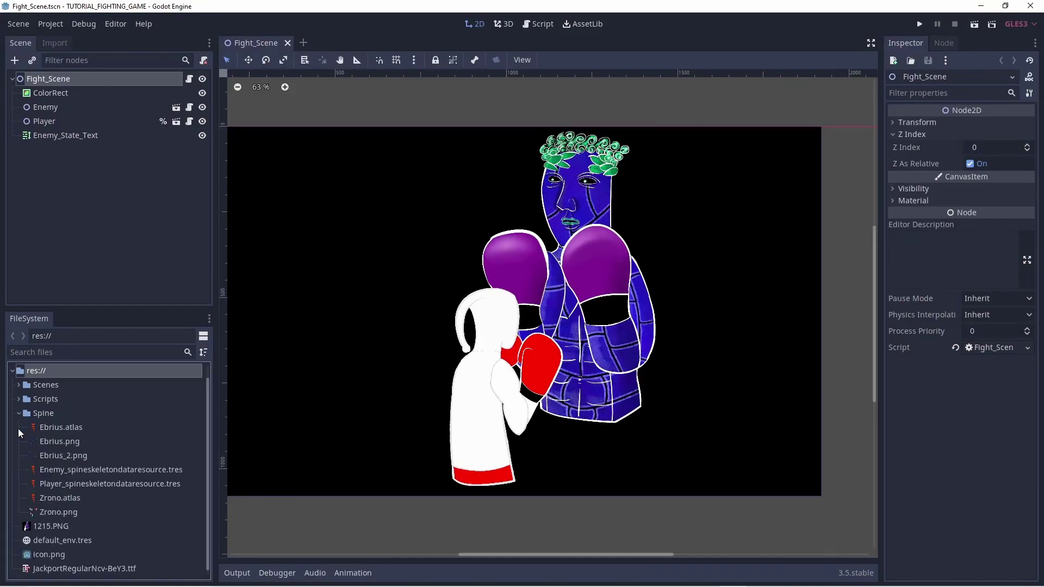
{"action": "left_click", "coordinate": [99, 471]}
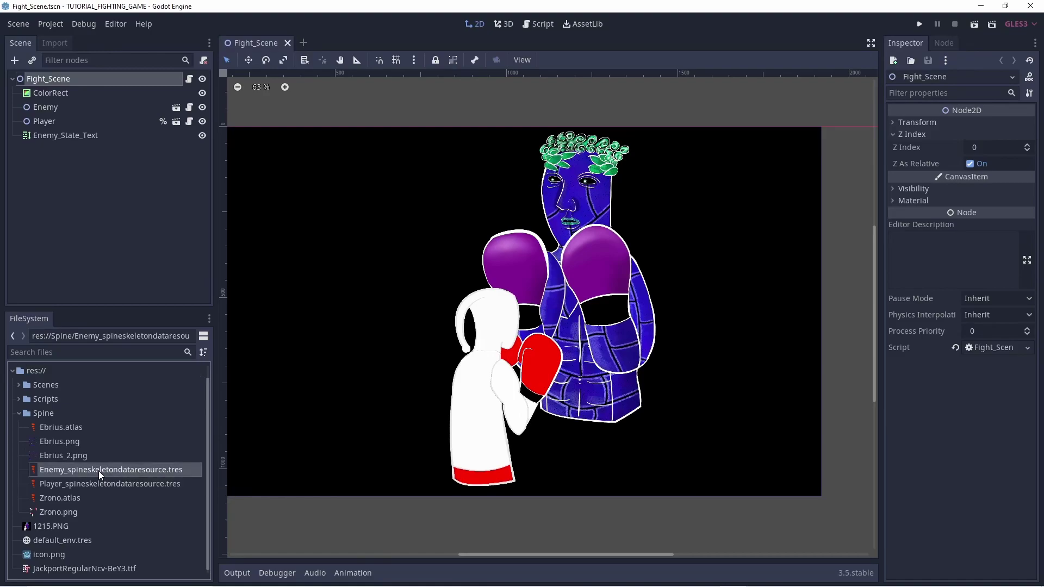
{"action": "double_click", "coordinate": [99, 470]}
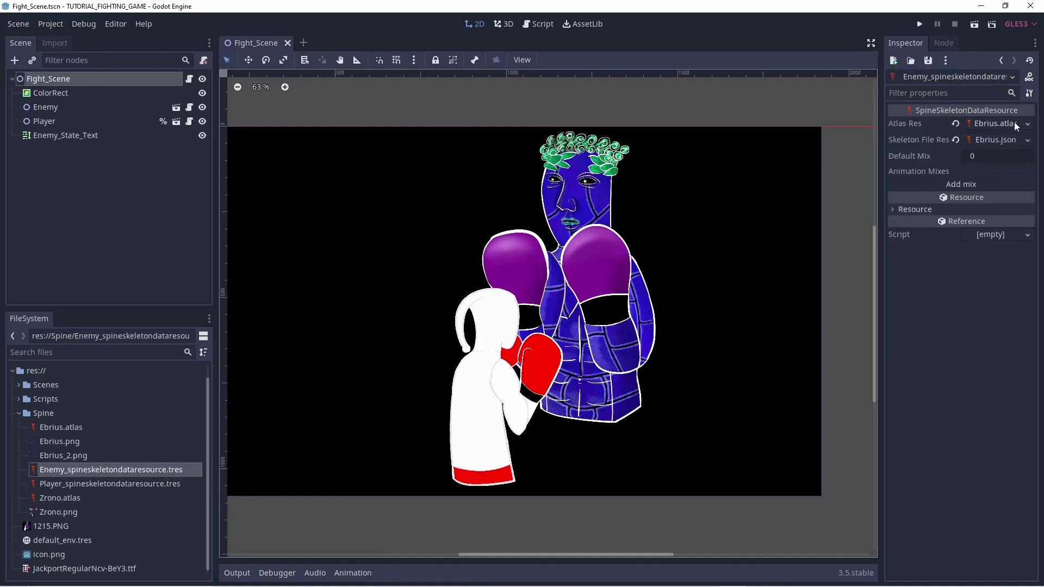
{"action": "left_click", "coordinate": [1027, 141]}
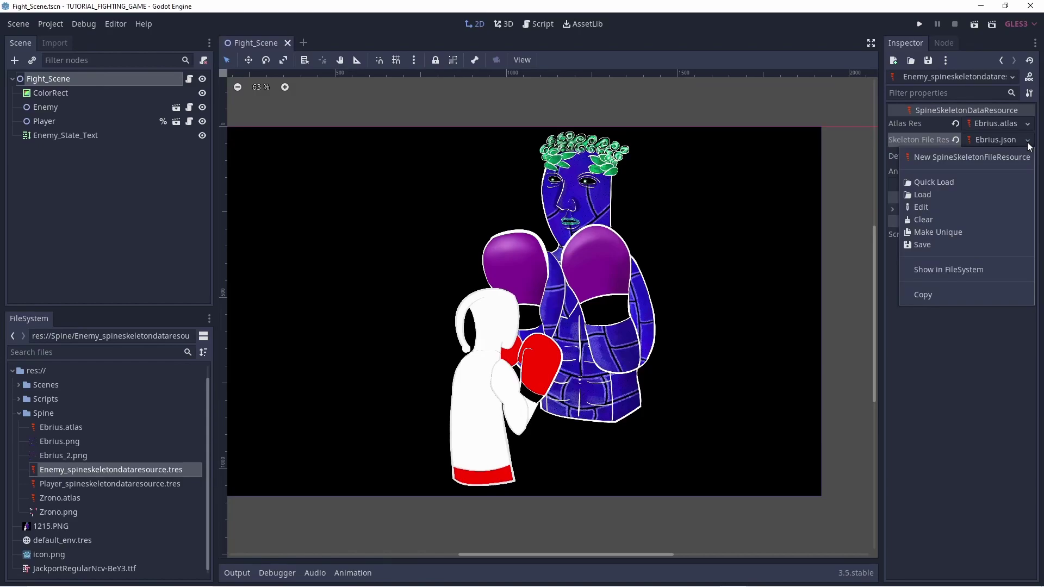
{"action": "left_click", "coordinate": [931, 196]}
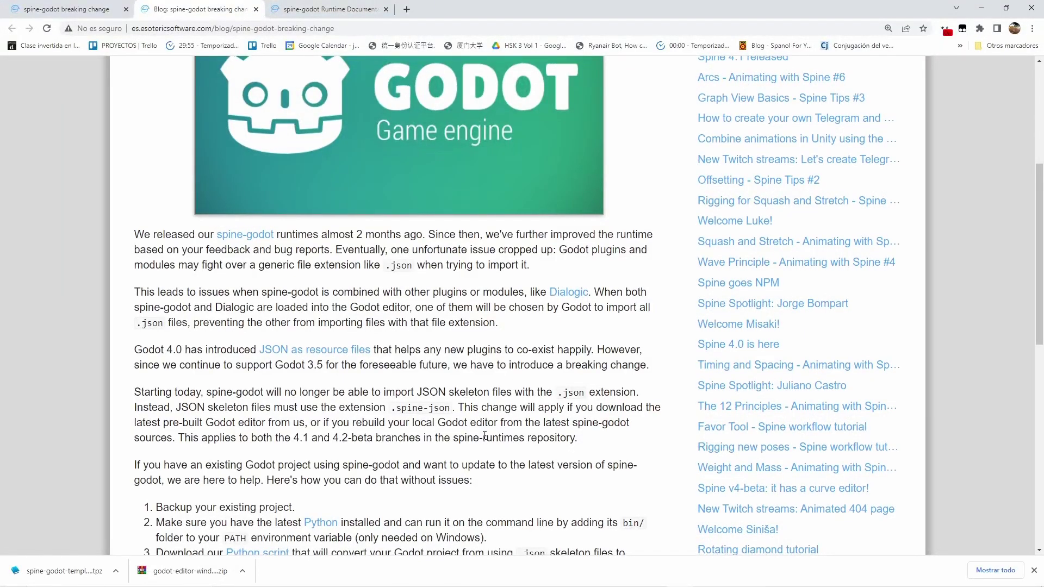
Read through the spine-godot breaking change blog post, highlighting the Godot 3.5 text
{"action": "scroll", "coordinate": [486, 440], "scroll_direction": "down", "scroll_amount": 1}
{"action": "scroll", "coordinate": [485, 440], "scroll_direction": "up", "scroll_amount": 6}
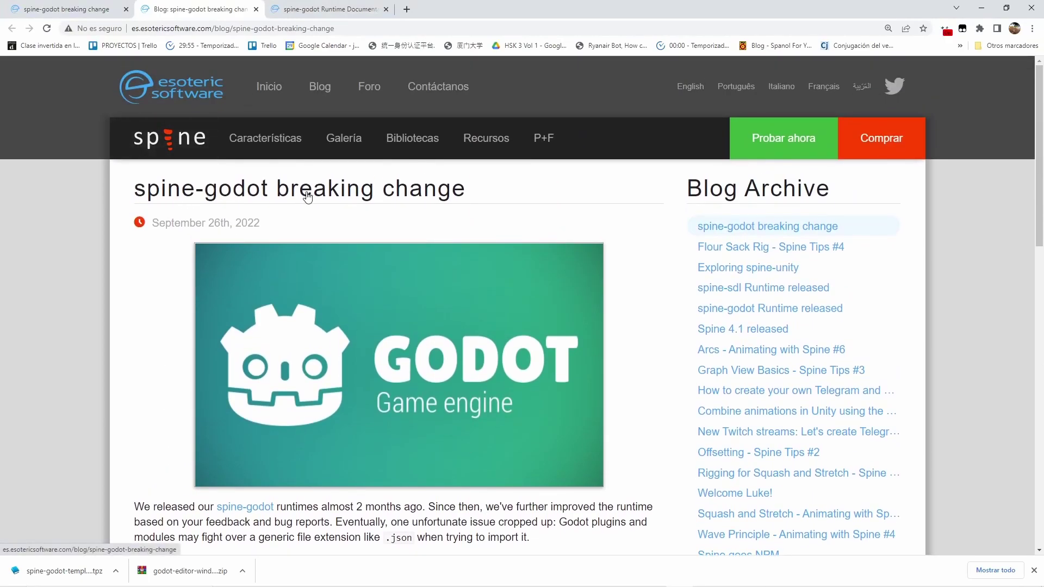
{"action": "scroll", "coordinate": [379, 285], "scroll_direction": "down", "scroll_amount": 2}
{"action": "scroll", "coordinate": [376, 284], "scroll_direction": "down", "scroll_amount": 5}
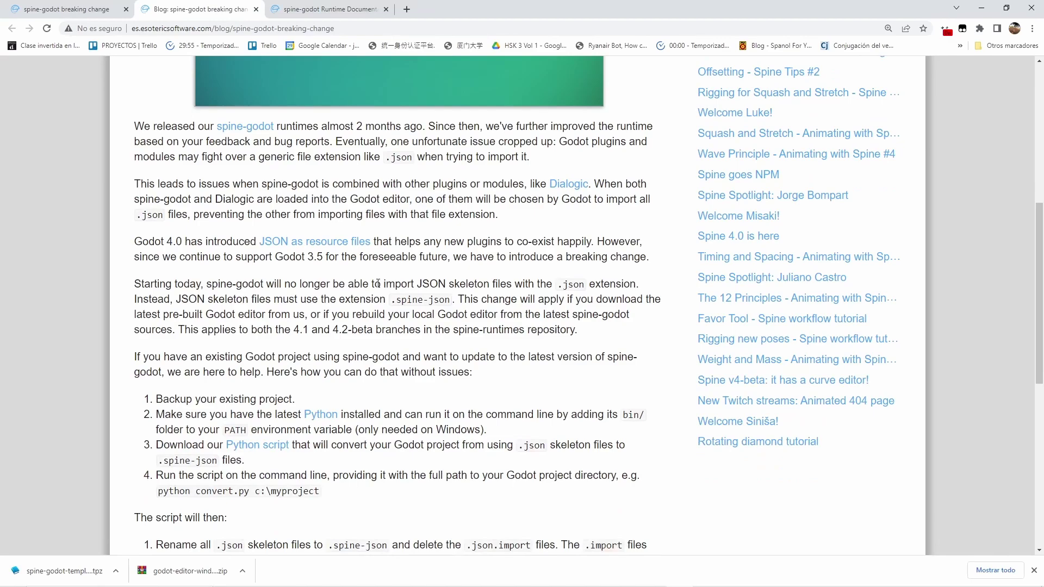
{"action": "scroll", "coordinate": [377, 283], "scroll_direction": "up", "scroll_amount": 6}
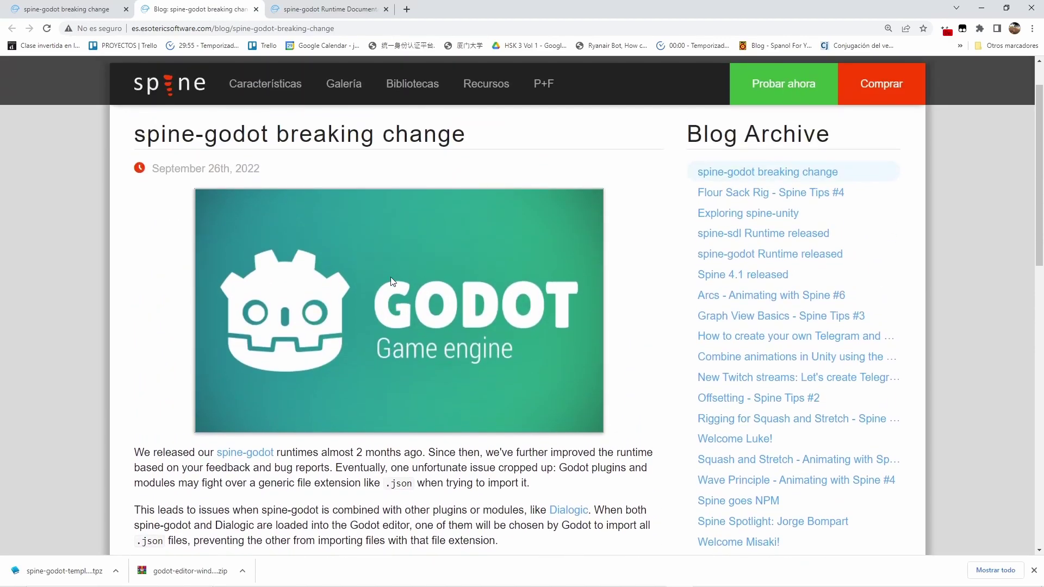
{"action": "scroll", "coordinate": [391, 280], "scroll_direction": "down", "scroll_amount": 6}
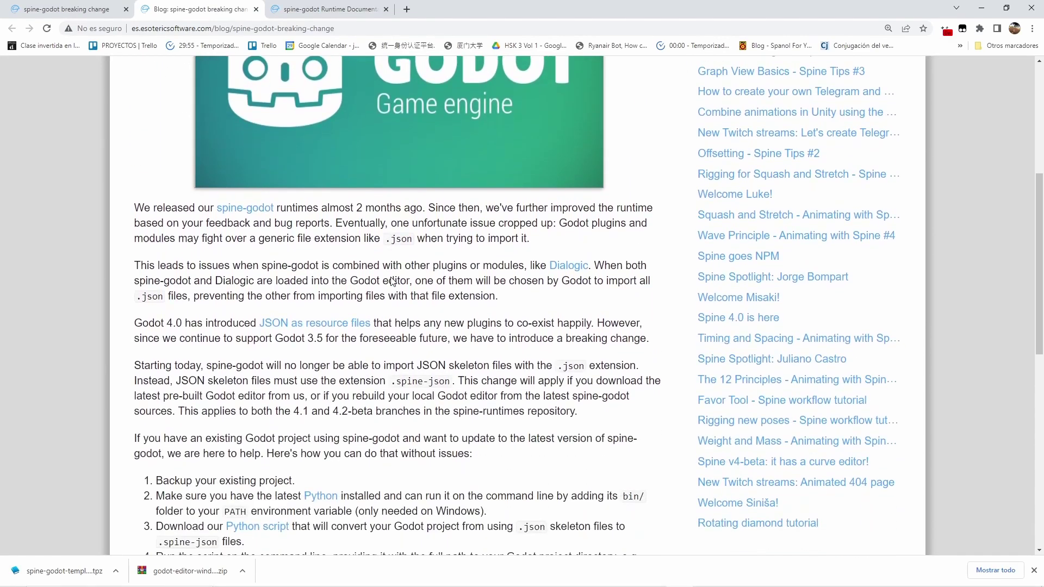
{"action": "scroll", "coordinate": [391, 280], "scroll_direction": "down", "scroll_amount": 1}
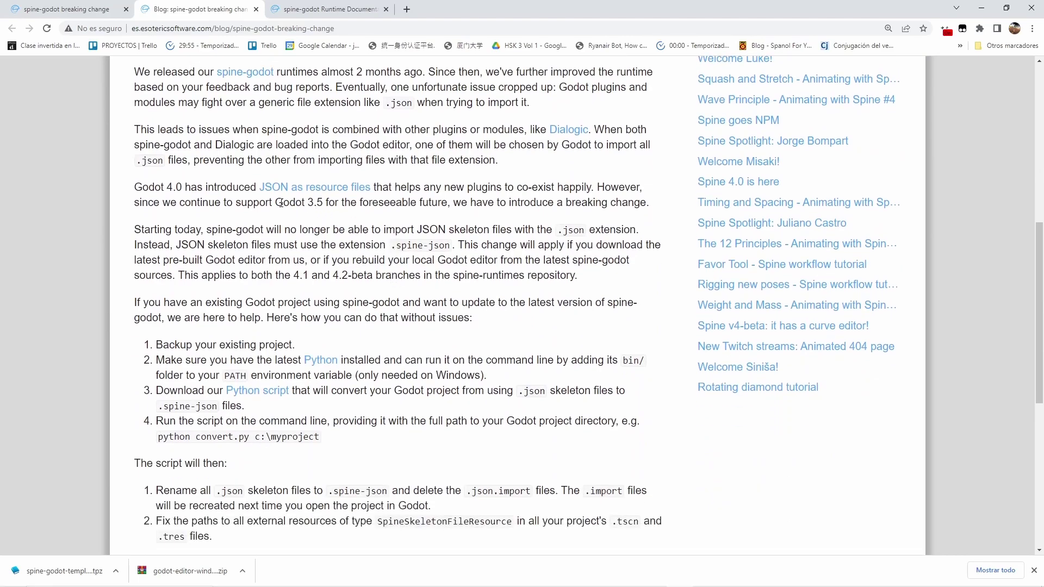
{"action": "left_click_drag", "start_coordinate": [276, 202], "coordinate": [367, 204]}
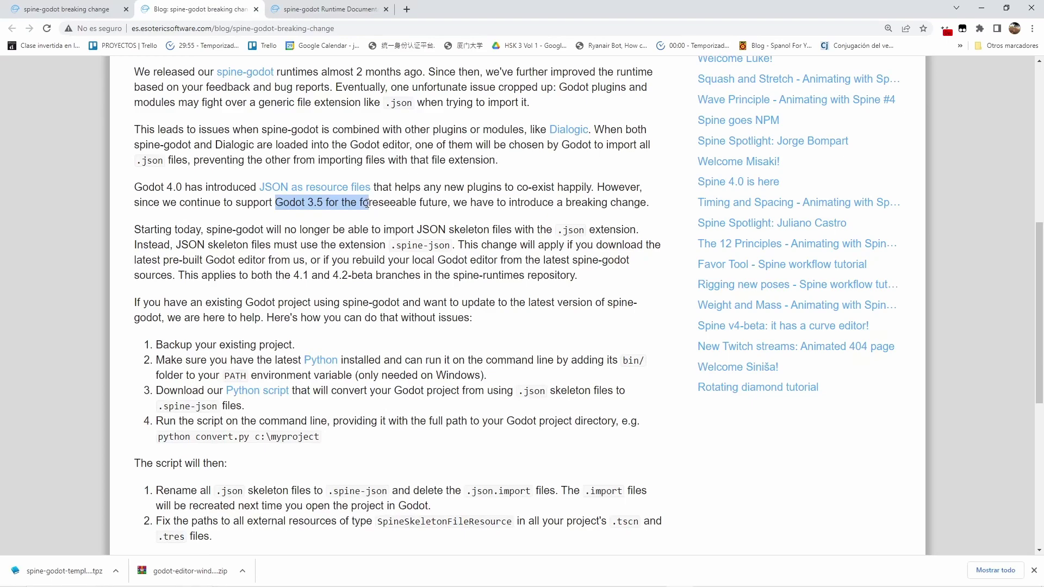
{"action": "scroll", "coordinate": [368, 204], "scroll_direction": "up", "scroll_amount": 1}
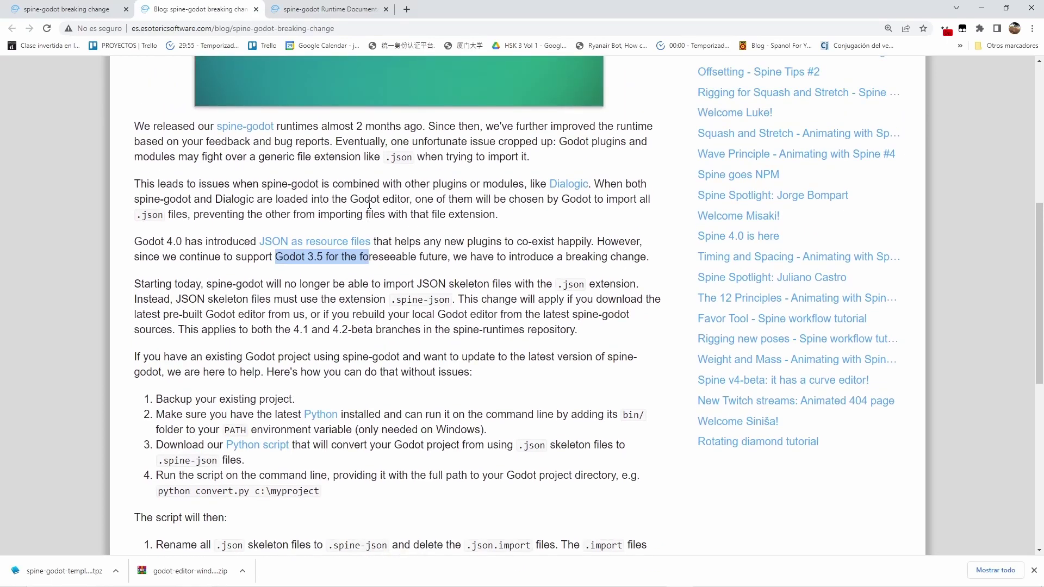
Highlight 'Godot 4.0' and 'Godot 3.5' in the post and dismiss the downloads list
{"action": "scroll", "coordinate": [423, 253], "scroll_direction": "up", "scroll_amount": 1}
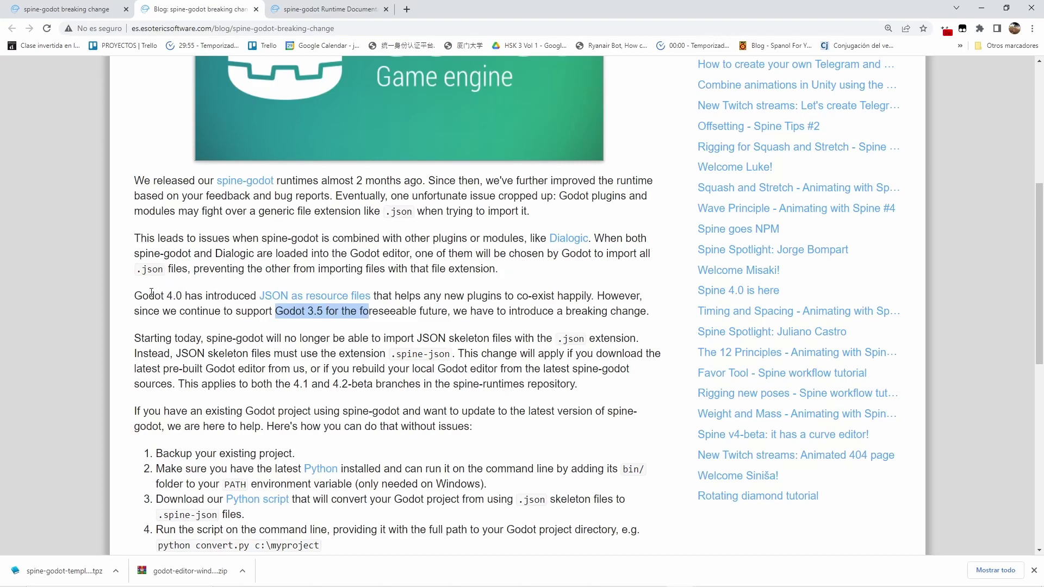
{"action": "left_click_drag", "start_coordinate": [135, 295], "coordinate": [193, 297]}
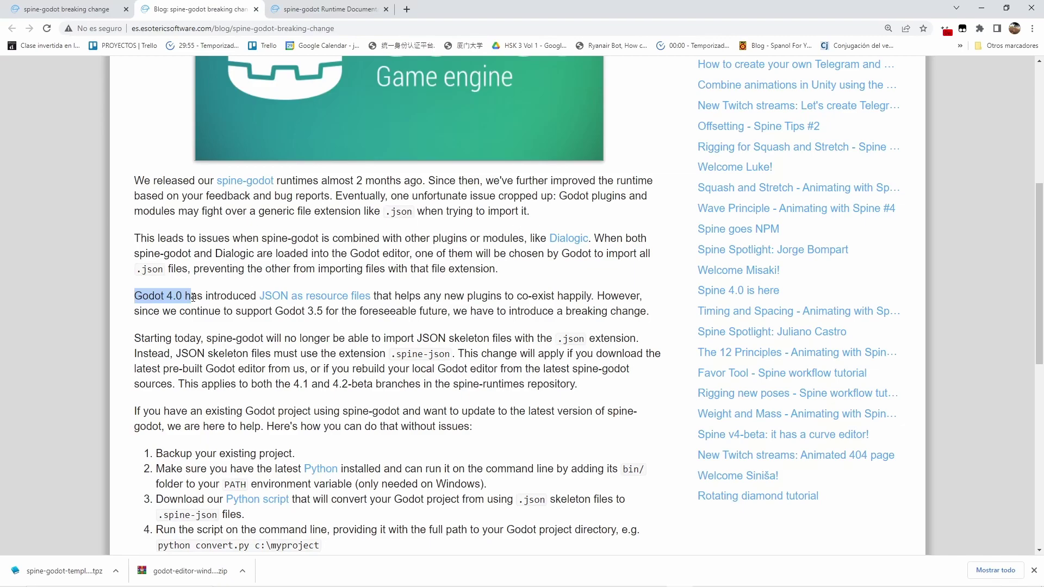
{"action": "left_click", "coordinate": [1033, 569]}
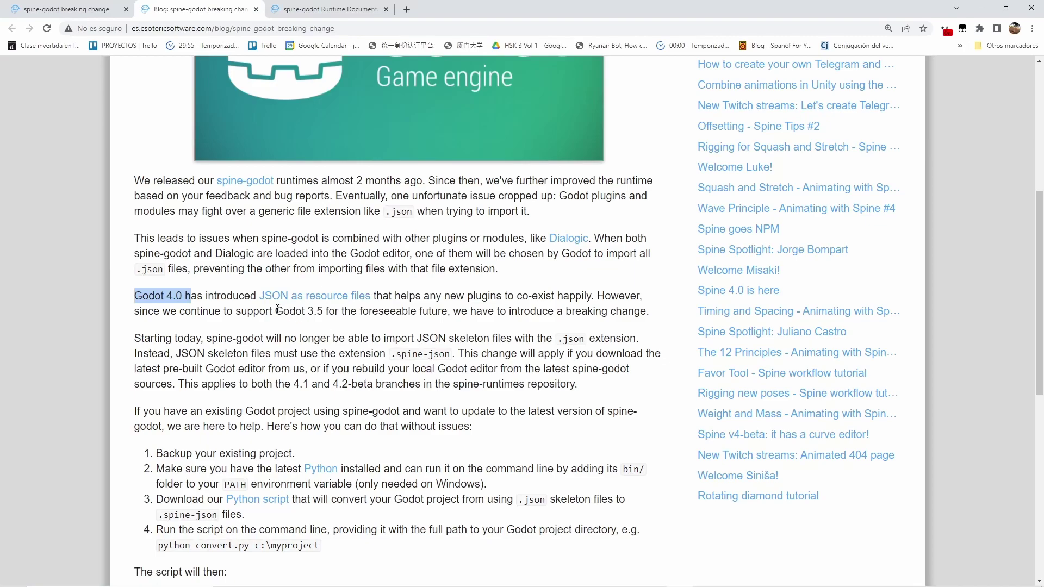
{"action": "left_click_drag", "start_coordinate": [275, 311], "coordinate": [325, 314]}
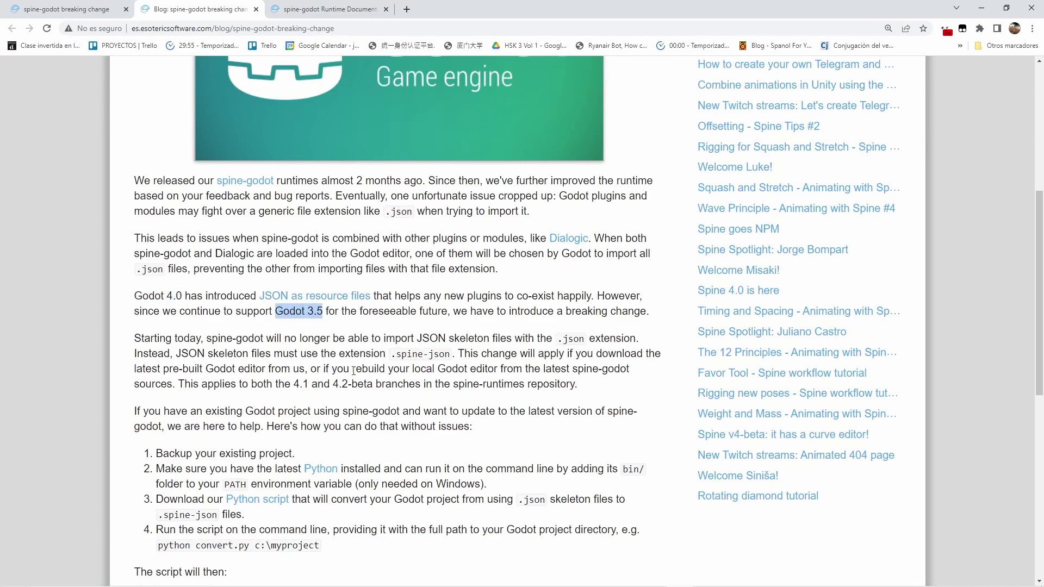
{"action": "scroll", "coordinate": [340, 293], "scroll_direction": "down", "scroll_amount": 2}
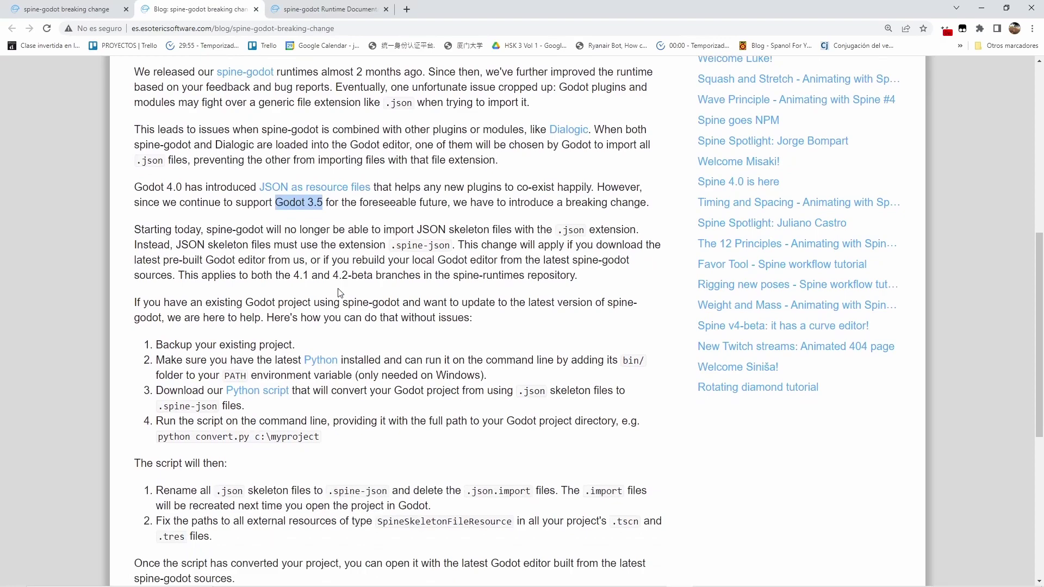
{"action": "scroll", "coordinate": [338, 293], "scroll_direction": "up", "scroll_amount": 2}
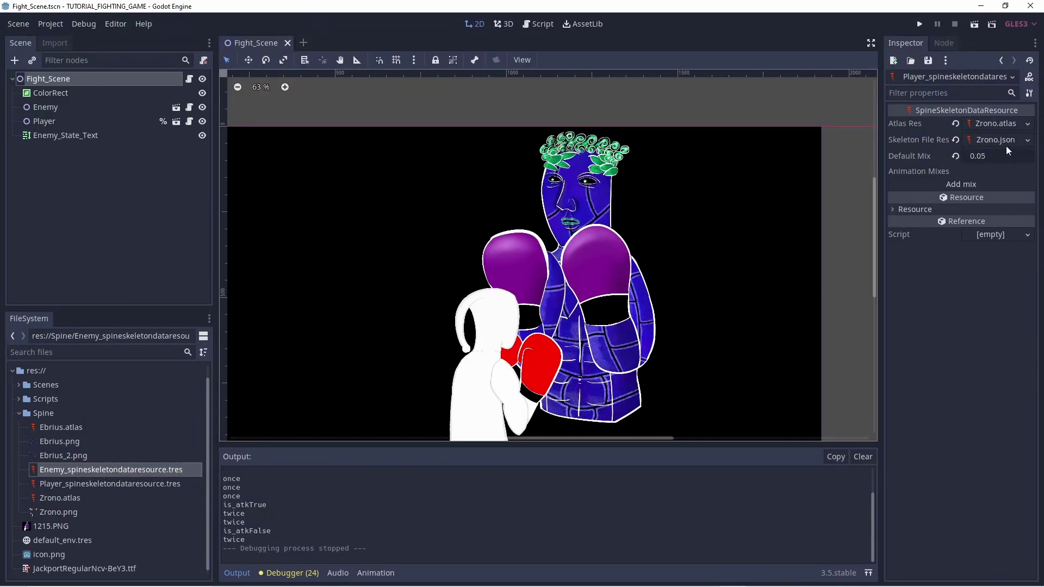
Reset Skeleton File Res to empty on both the Player and Enemy skeleton data resources
{"action": "left_click", "coordinate": [956, 140]}
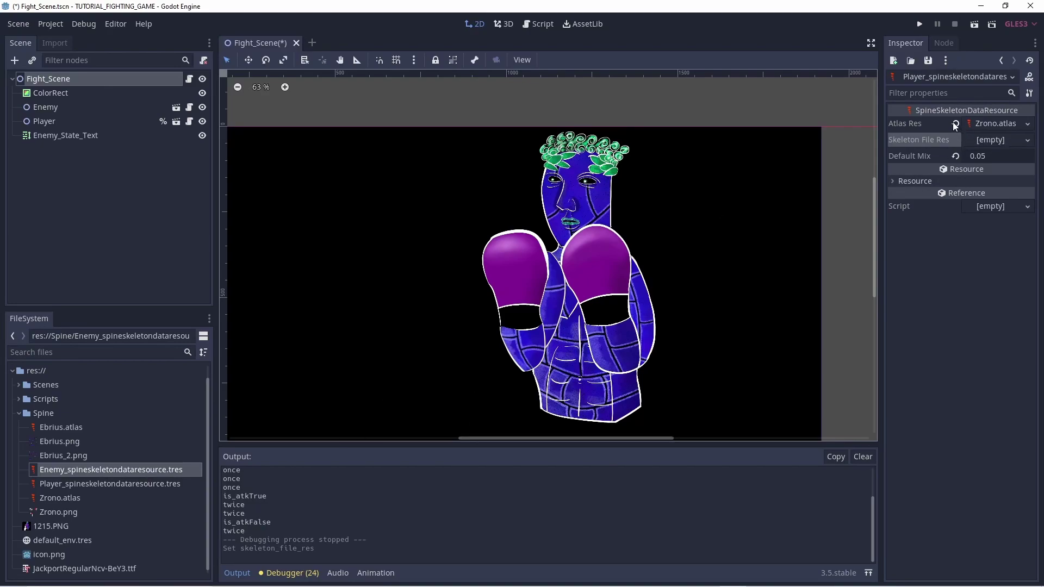
{"action": "left_click", "coordinate": [119, 484]}
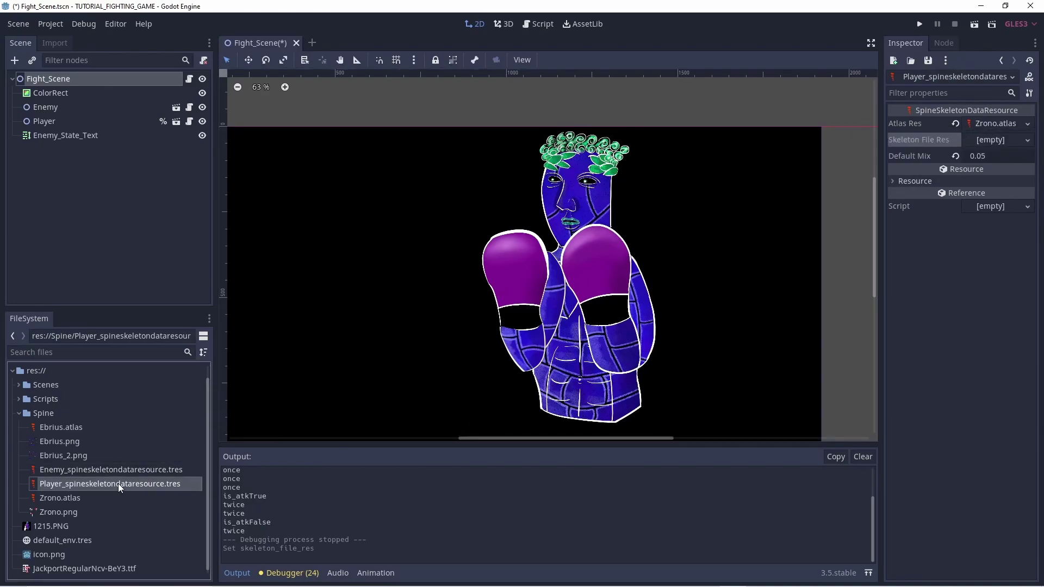
{"action": "left_click", "coordinate": [135, 471]}
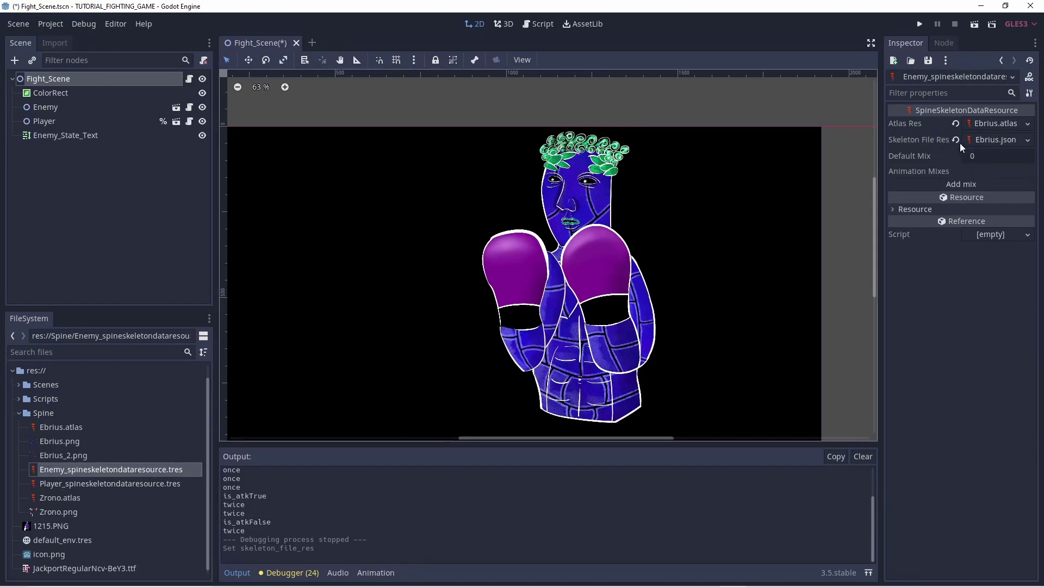
{"action": "left_click", "coordinate": [955, 140]}
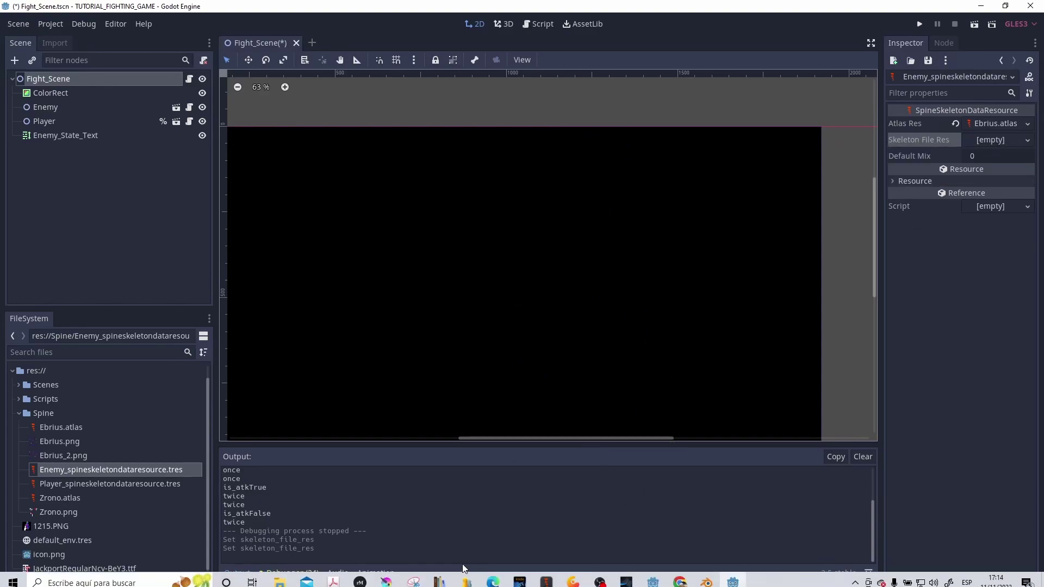
{"action": "key", "text": "alt+Tab"}
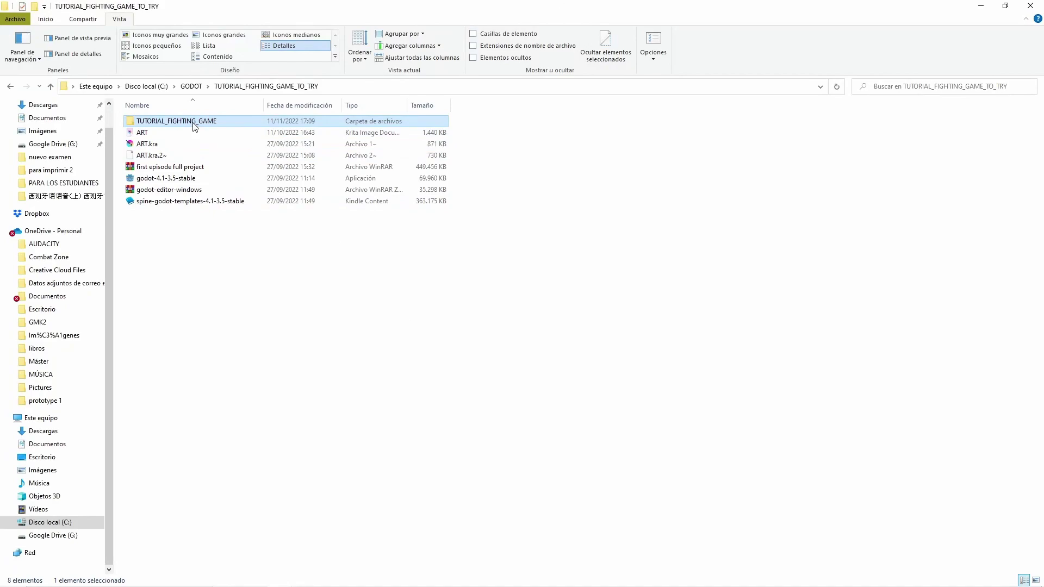
Delete the 14 old Ebrius and Zrono atlas, JSON, PNG and import files from TUTORIAL_FIGHTING_GAME\Spine
{"action": "mouse_move", "coordinate": [195, 127]}
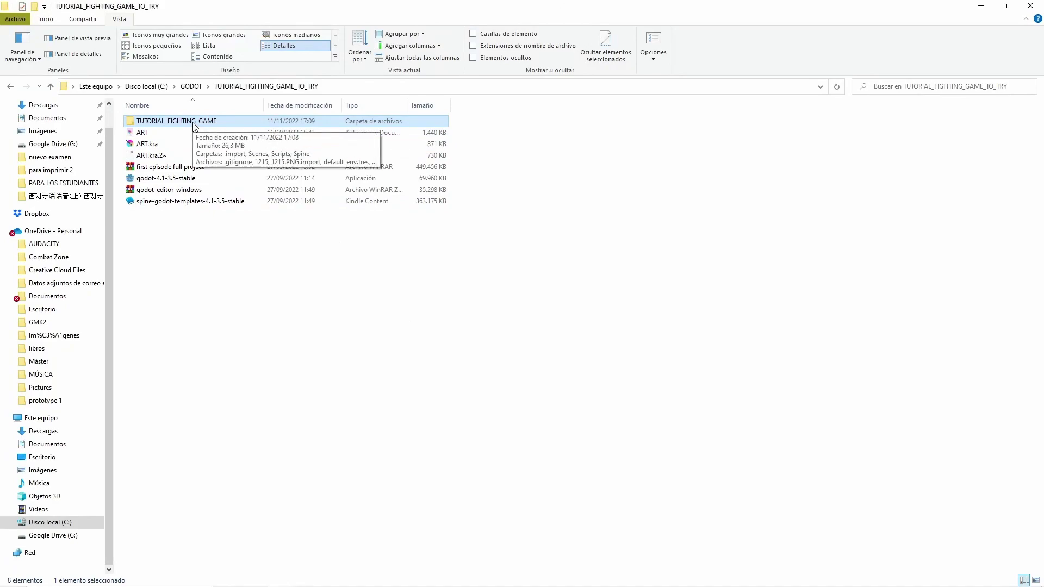
{"action": "double_click", "coordinate": [195, 125]}
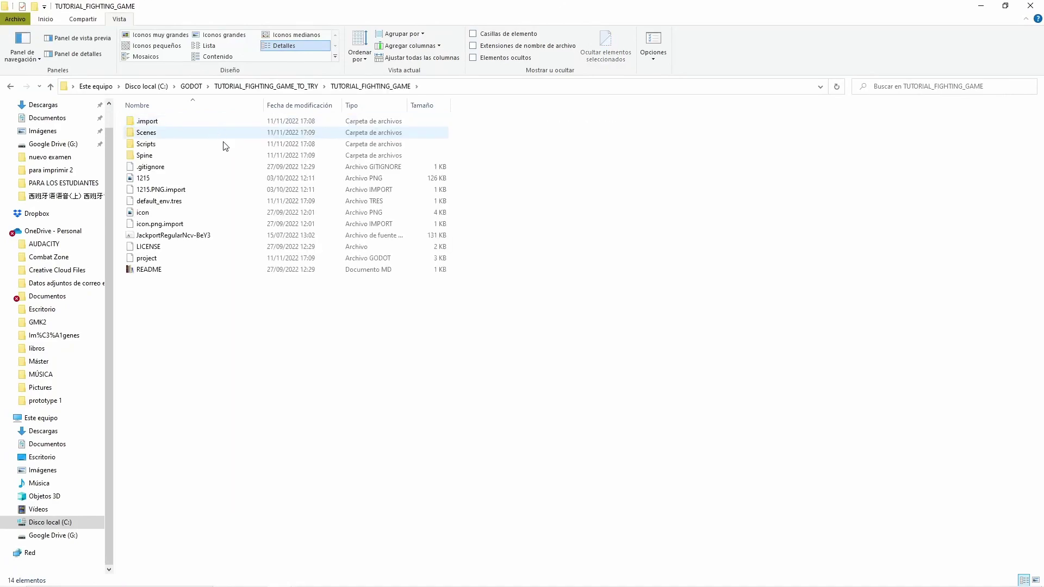
{"action": "mouse_move", "coordinate": [158, 156]}
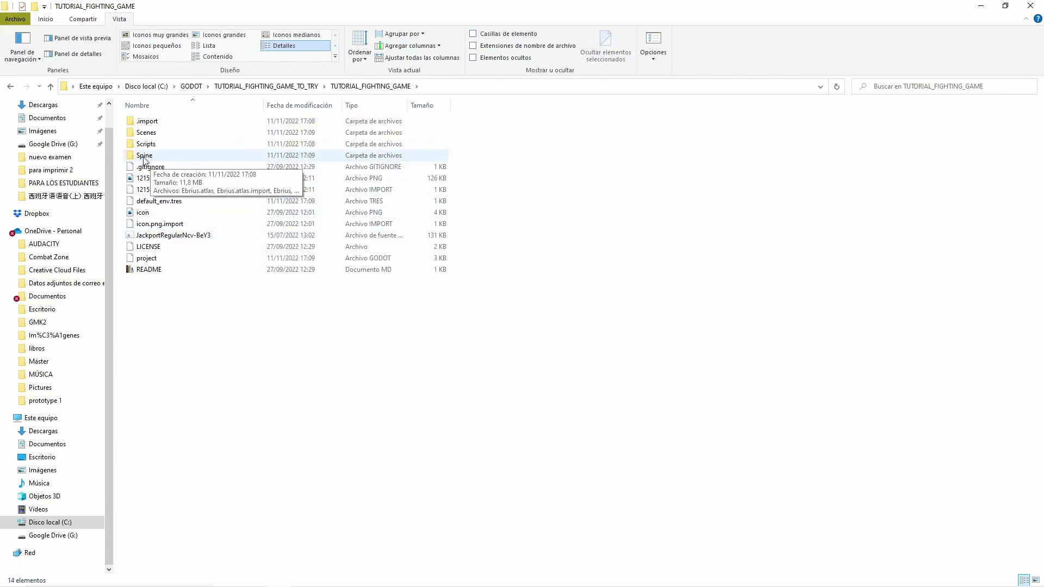
{"action": "double_click", "coordinate": [144, 155]}
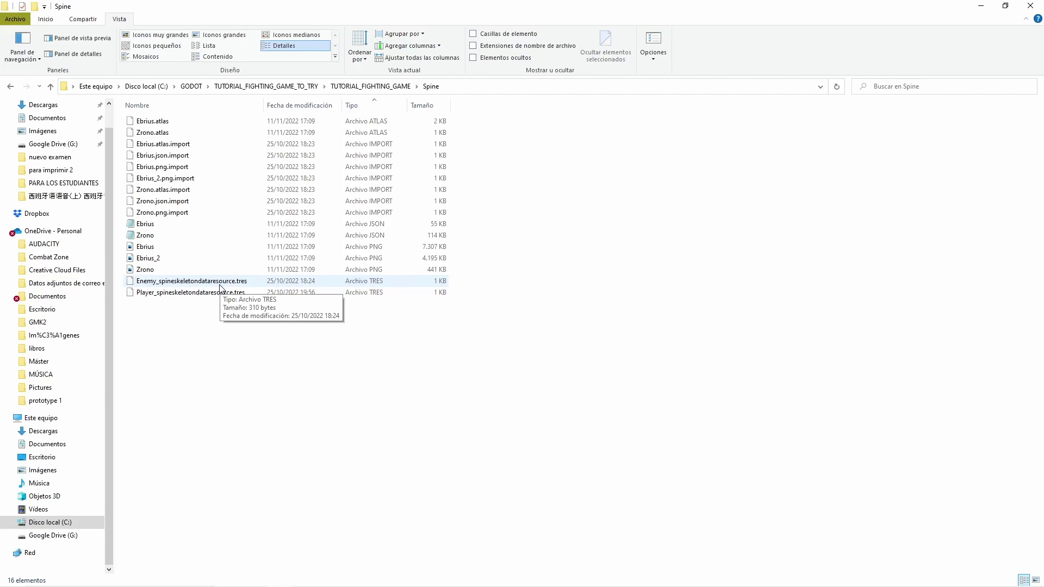
{"action": "left_click_drag", "start_coordinate": [487, 265], "coordinate": [146, 118]}
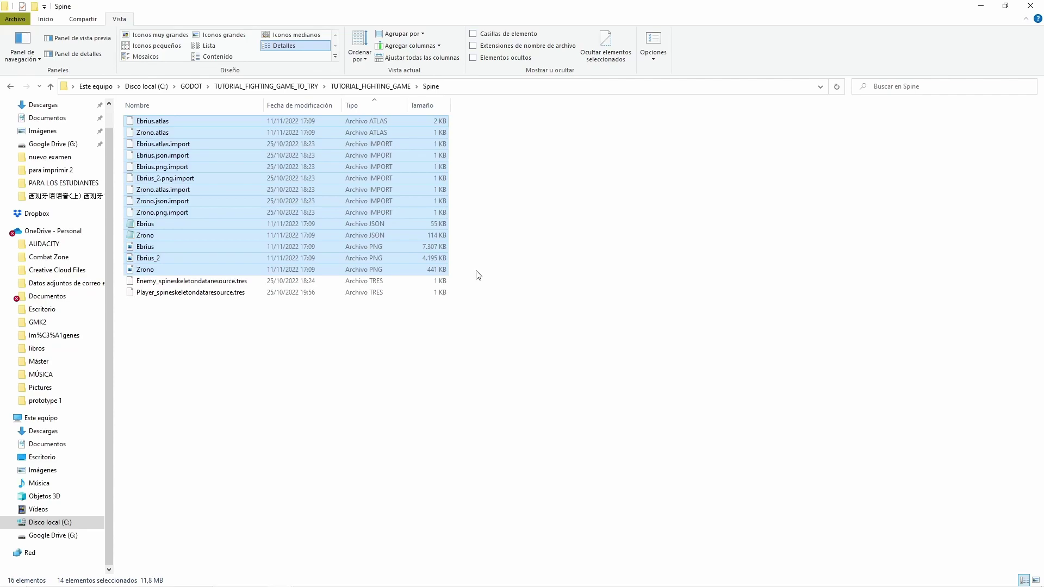
{"action": "key", "text": "Delete"}
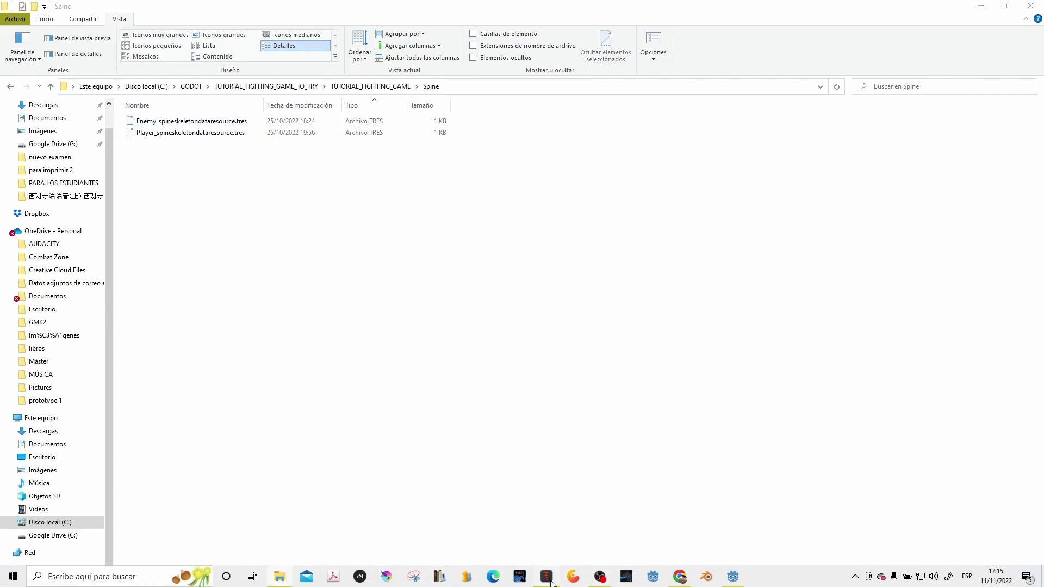
{"action": "left_click", "coordinate": [549, 578]}
Export both skeletons from Spine as JSON with texture atlas packing into the project's Spine folder
{"action": "left_click", "coordinate": [24, 9]}
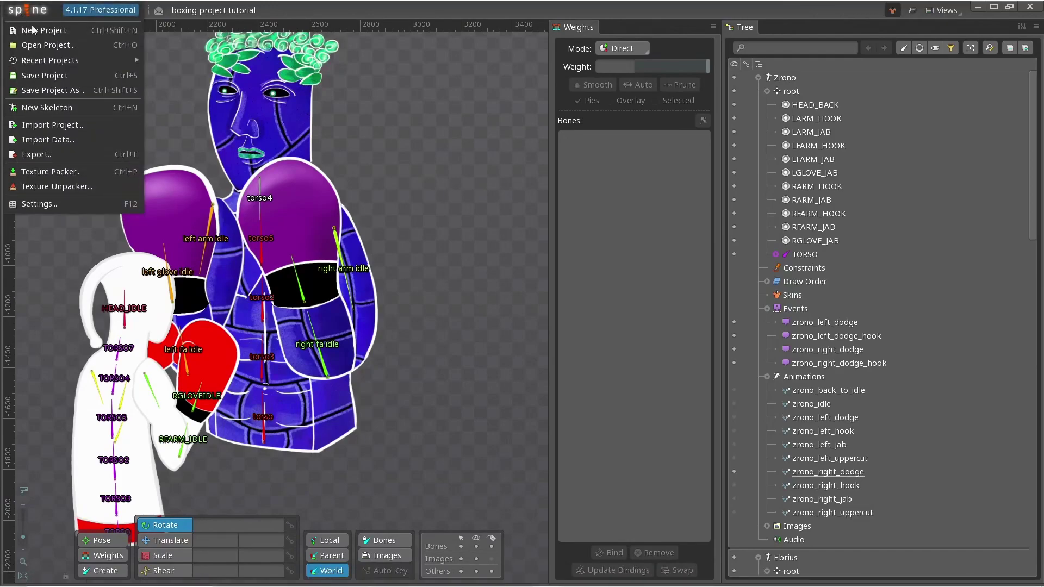
{"action": "left_click", "coordinate": [40, 153]}
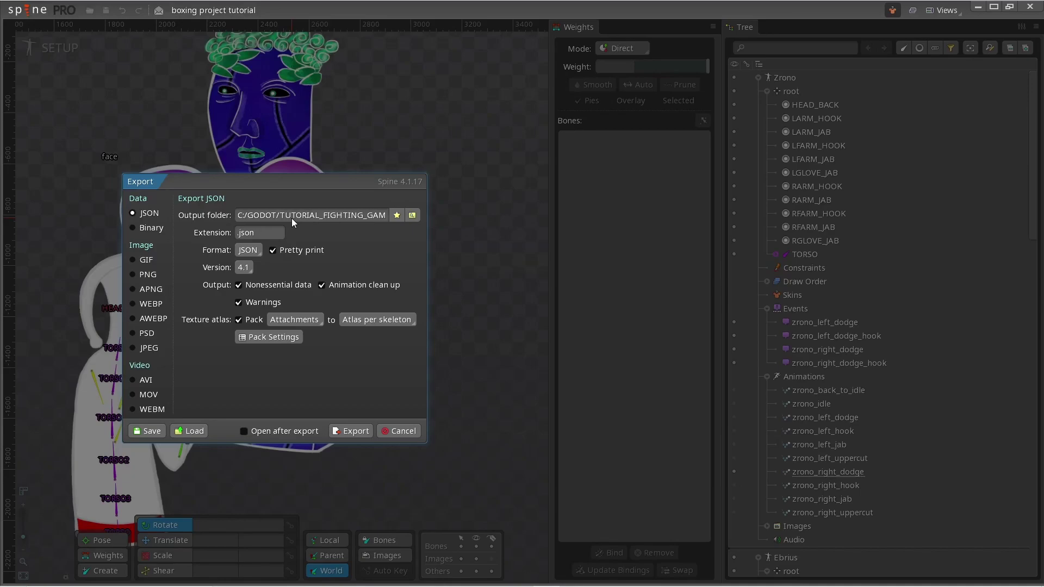
{"action": "left_click", "coordinate": [355, 431]}
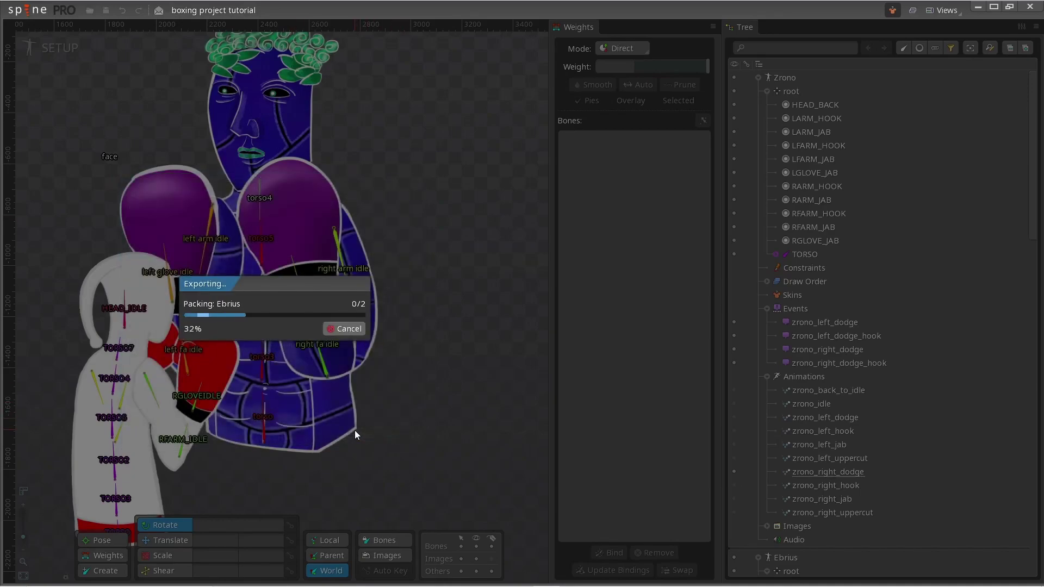
{"action": "key", "text": "alt+Tab"}
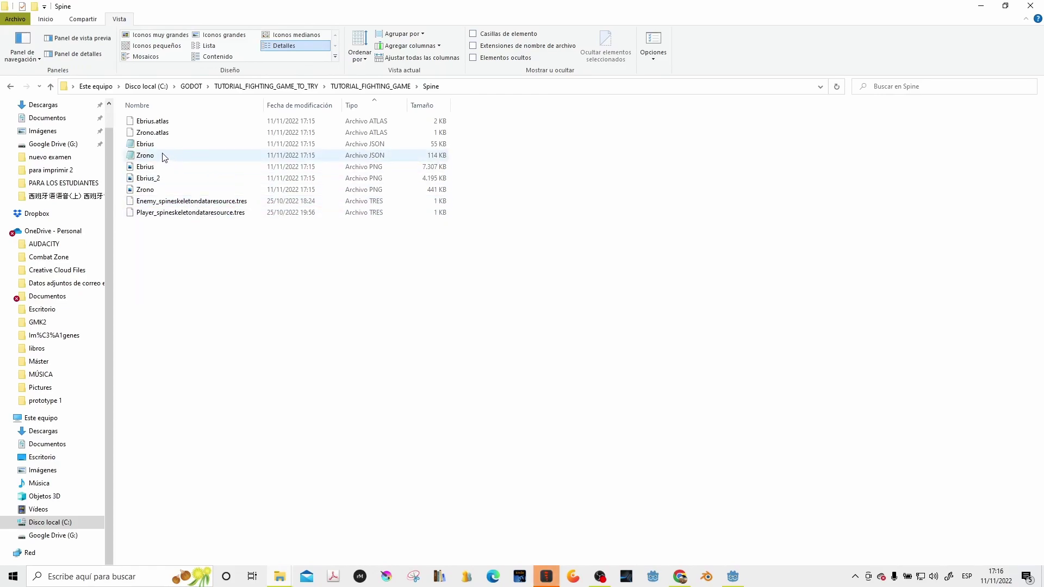
Enable 'Extensiones de nombre de archivo' so Ebrius.json and Zrono.json show their extensions
{"action": "left_click", "coordinate": [546, 577]}
{"action": "left_click", "coordinate": [546, 577]}
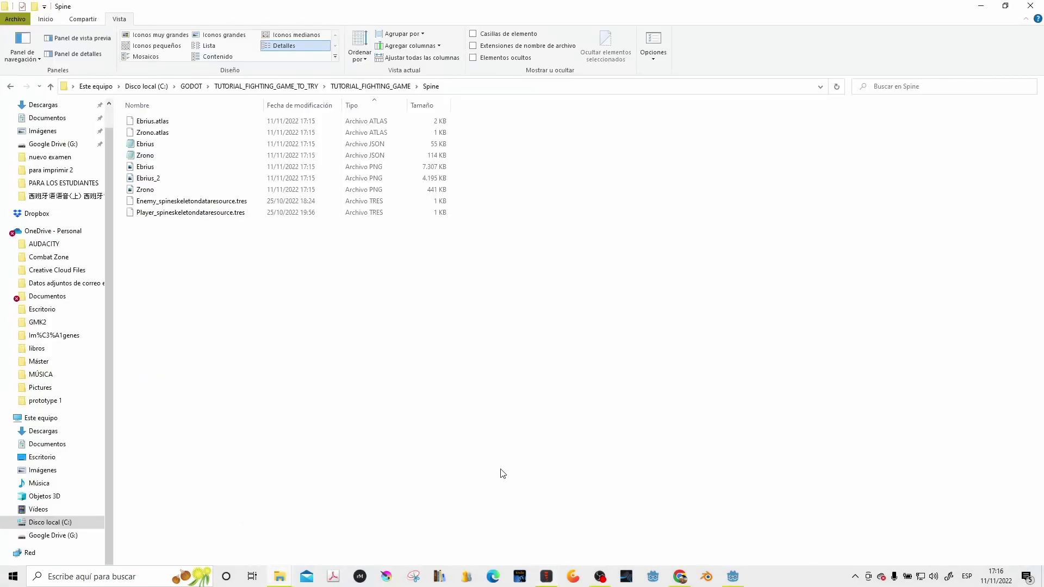
{"action": "left_click", "coordinate": [153, 156]}
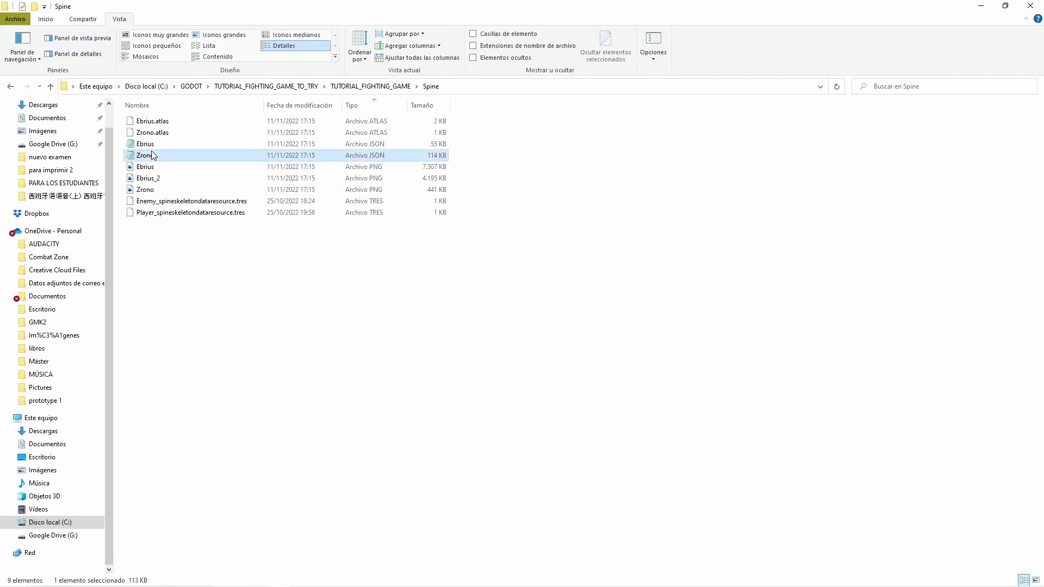
{"action": "left_click", "coordinate": [153, 144]}
{"action": "left_click", "coordinate": [157, 157]}
{"action": "left_click", "coordinate": [472, 46]}
Rename Ebrius.json to Ebrius.spine-json, accepting the extension change warning
{"action": "double_click", "coordinate": [161, 146]}
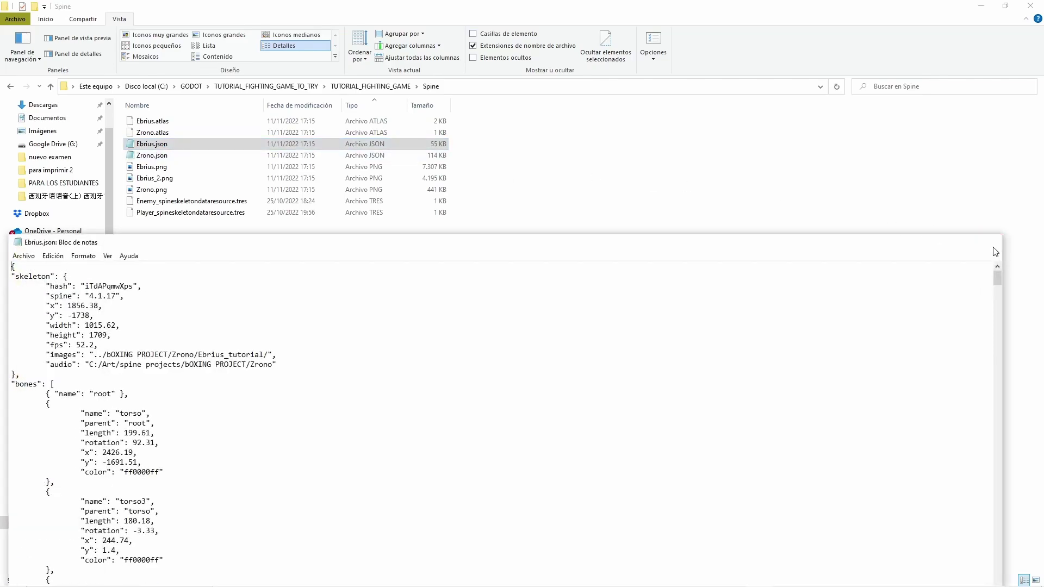
{"action": "left_click", "coordinate": [989, 242]}
{"action": "double_click", "coordinate": [163, 146]}
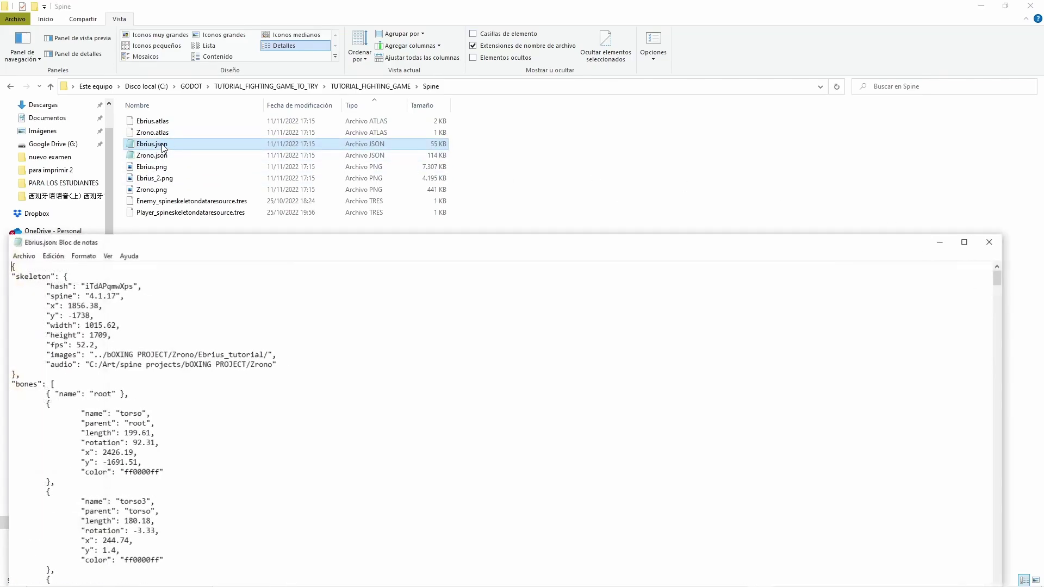
{"action": "left_click", "coordinate": [989, 242]}
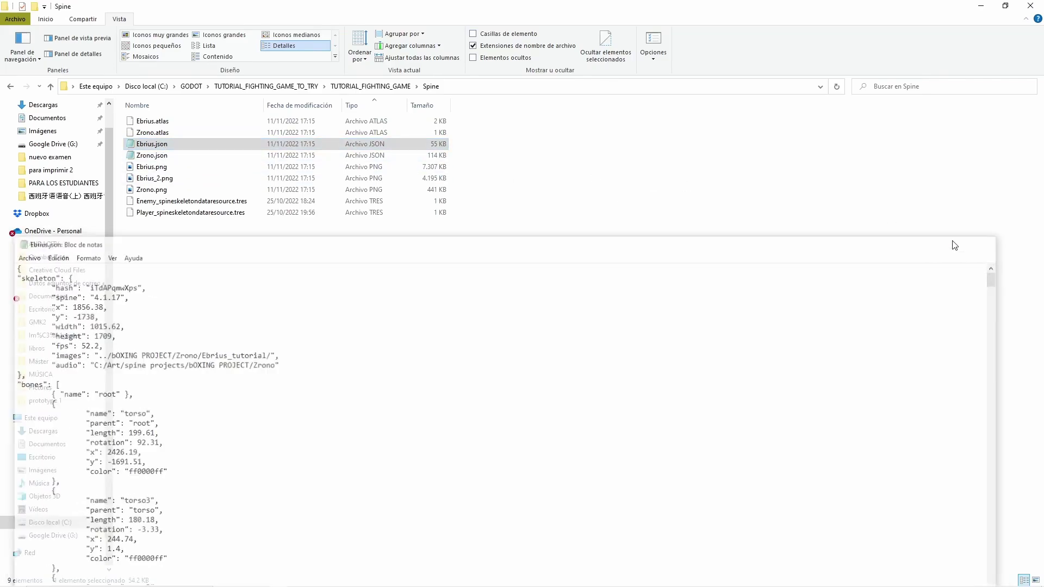
{"action": "left_click", "coordinate": [162, 146]}
{"action": "left_click", "coordinate": [185, 143]}
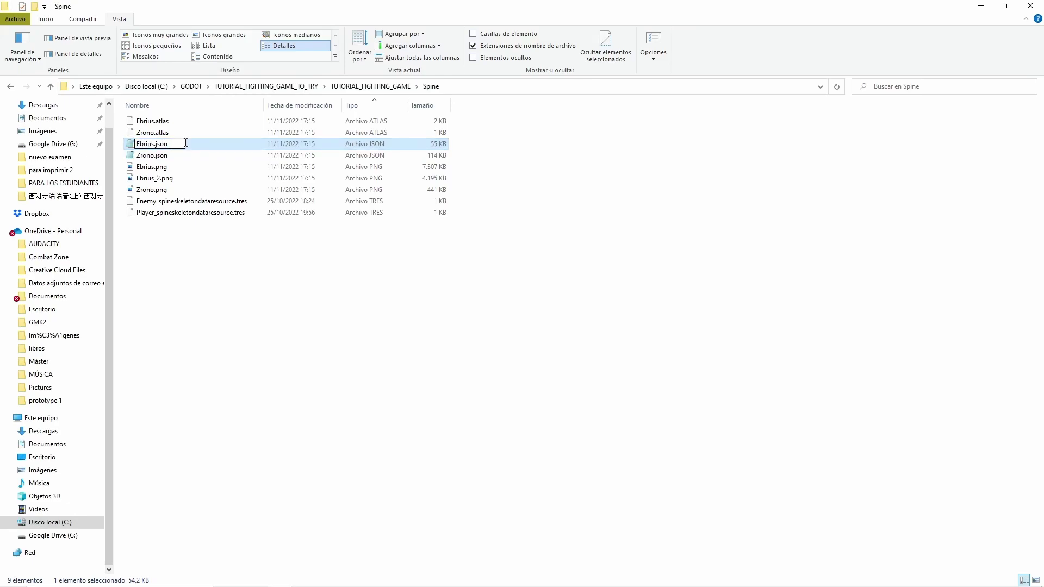
{"action": "key", "text": "BackSpace"}
{"action": "key", "text": "BackSpace"}
{"action": "key", "text": "BackSpace"}
{"action": "key", "text": "BackSpace"}
{"action": "type", "text": "a"}
{"action": "type", "text": "spine-"}
{"action": "type", "text": "json"}
{"action": "key", "text": "Return"}
{"action": "left_click", "coordinate": [592, 303]}
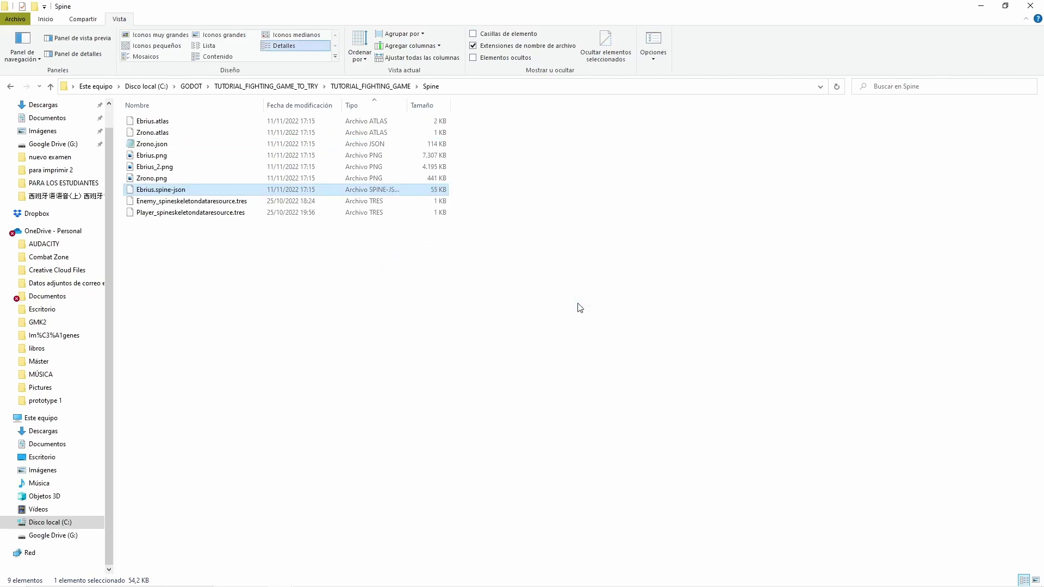
Rename Zrono.json to Zrono.spine-json, accepting the extension change warning
{"action": "left_click", "coordinate": [161, 146]}
{"action": "left_click", "coordinate": [161, 147]}
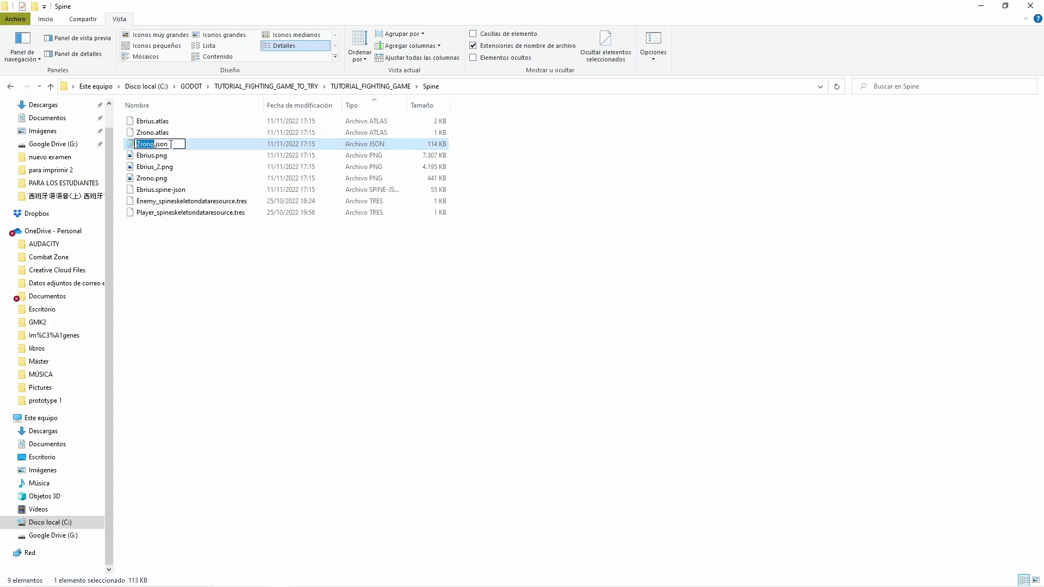
{"action": "left_click", "coordinate": [172, 144]}
{"action": "key", "text": "BackSpace"}
{"action": "key", "text": "BackSpace"}
{"action": "key", "text": "BackSpace"}
{"action": "type", "text": "spine-json"}
{"action": "key", "text": "Return"}
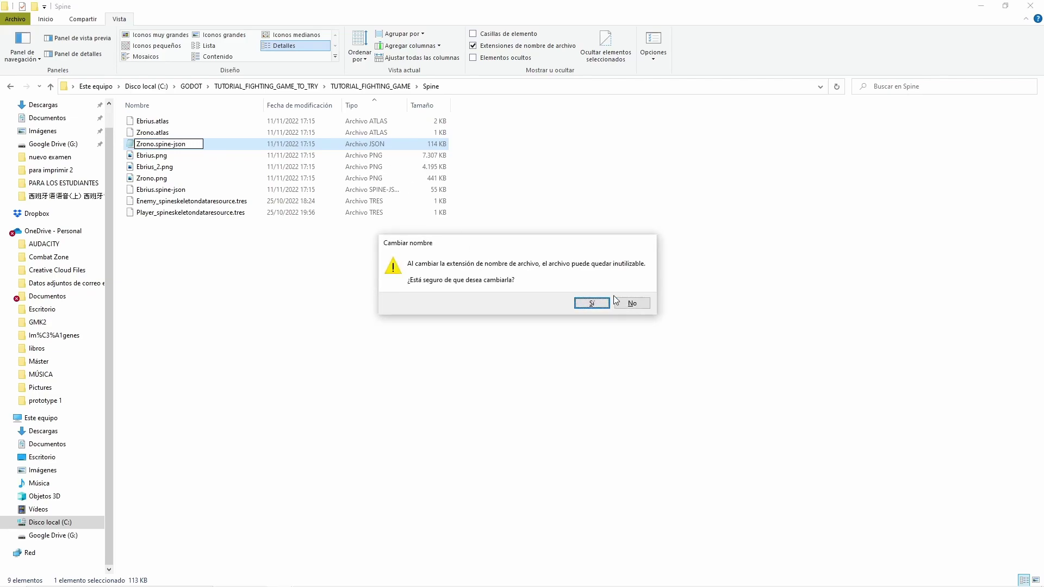
{"action": "left_click", "coordinate": [592, 304]}
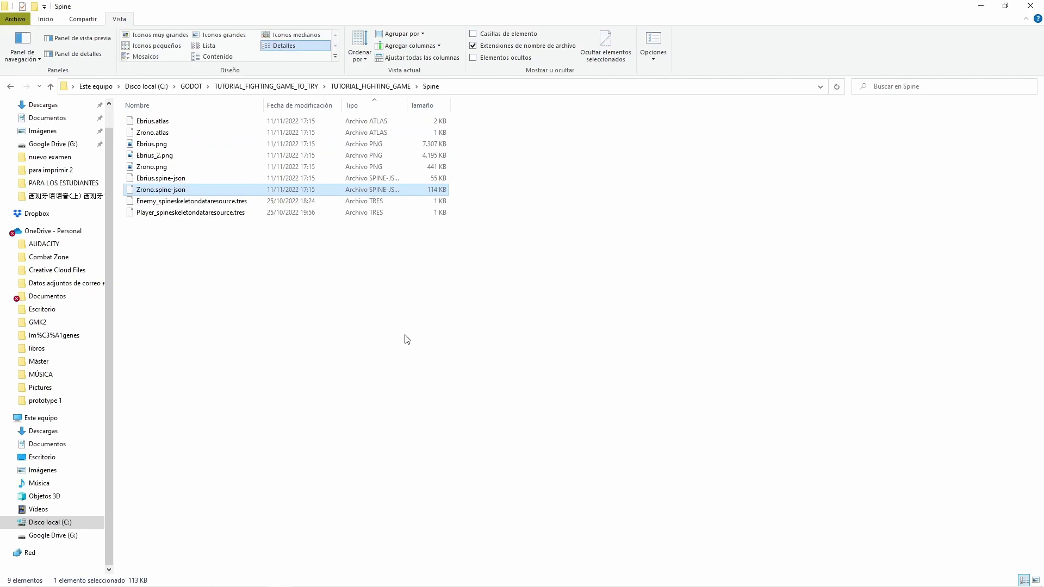